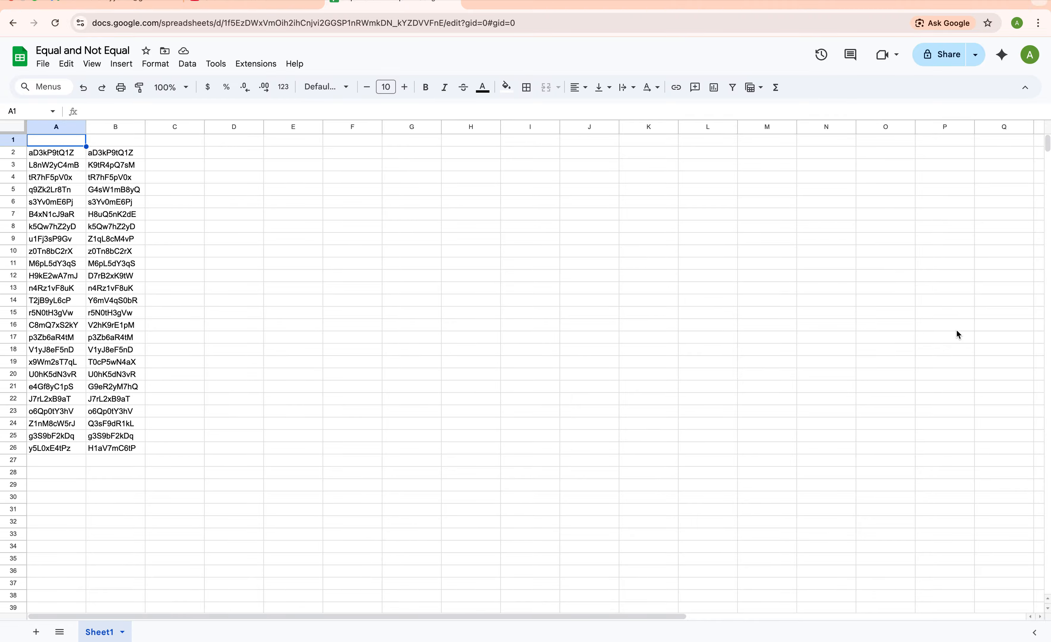
Compare the codes in columns A and B, checking the pairs in rows 2 and 3.
left_click(56, 127)
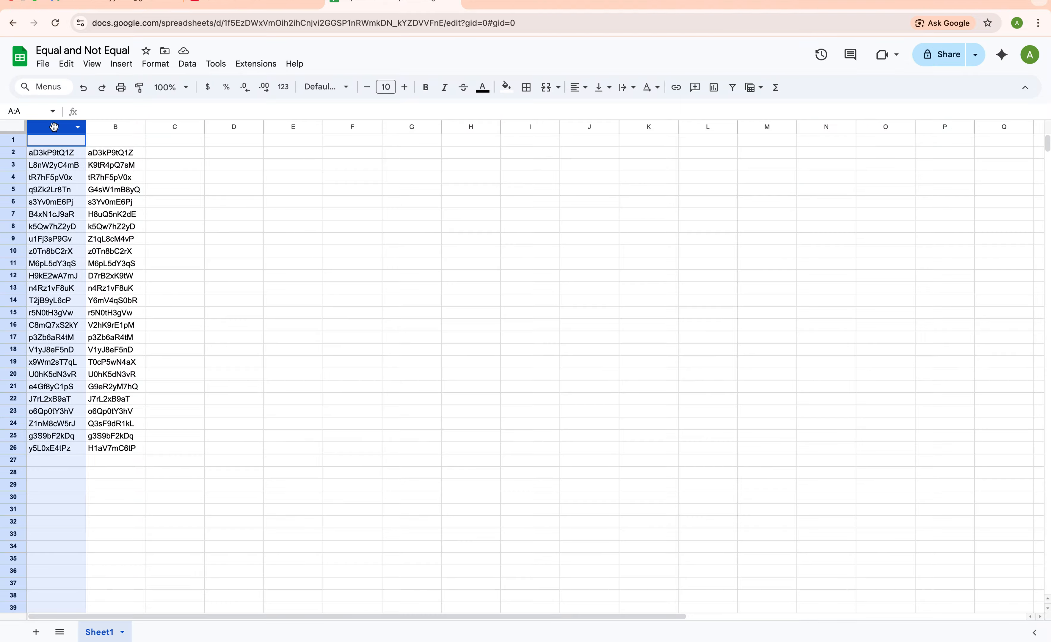
left_click(119, 127)
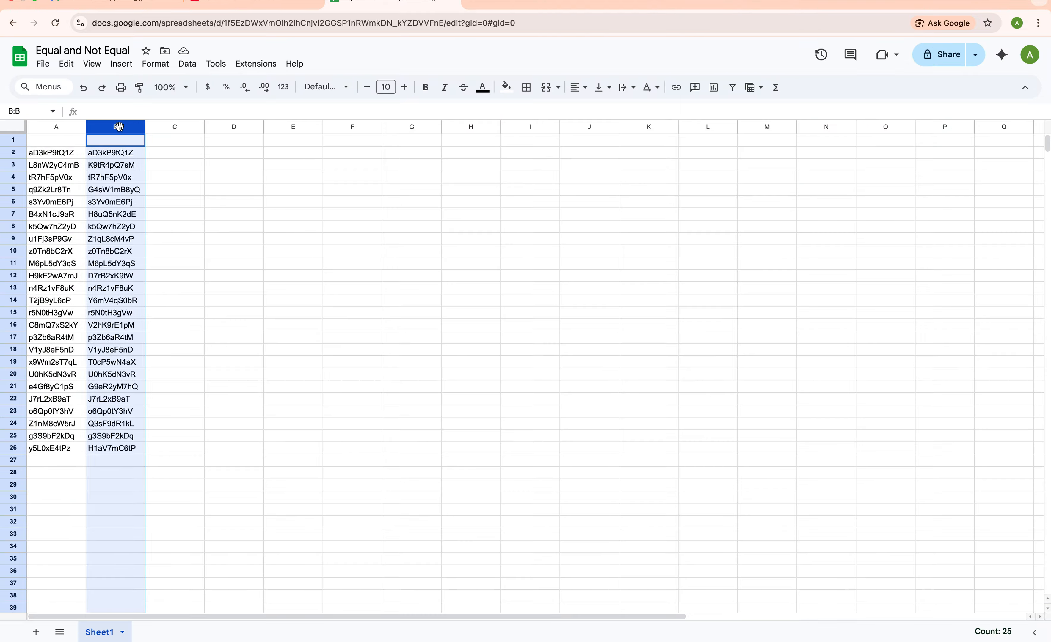
left_click(69, 154)
left_click(113, 157)
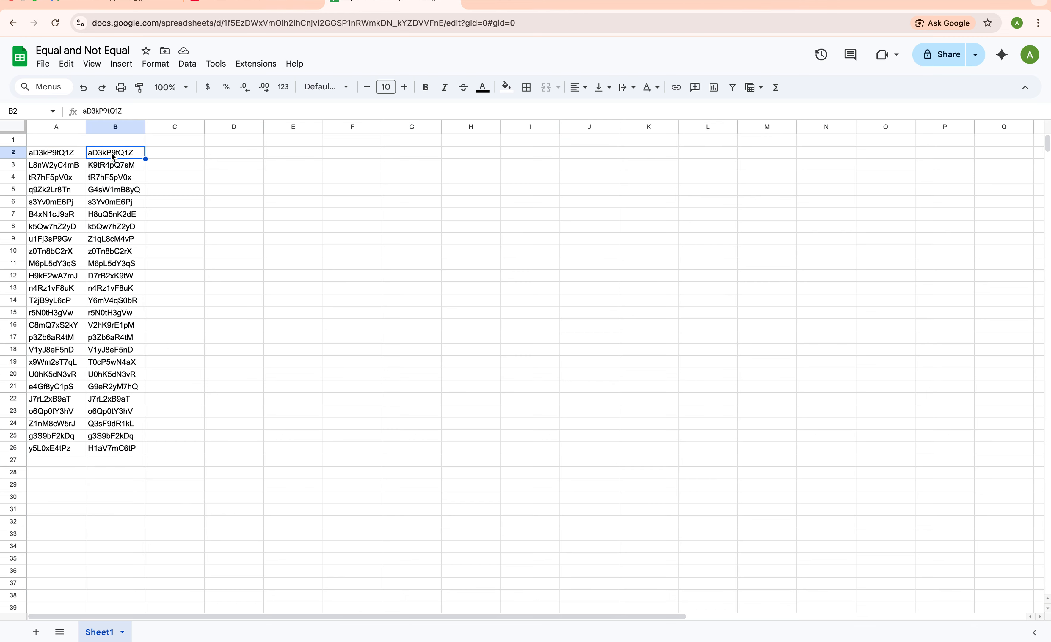
left_click(46, 164)
double_click(88, 166)
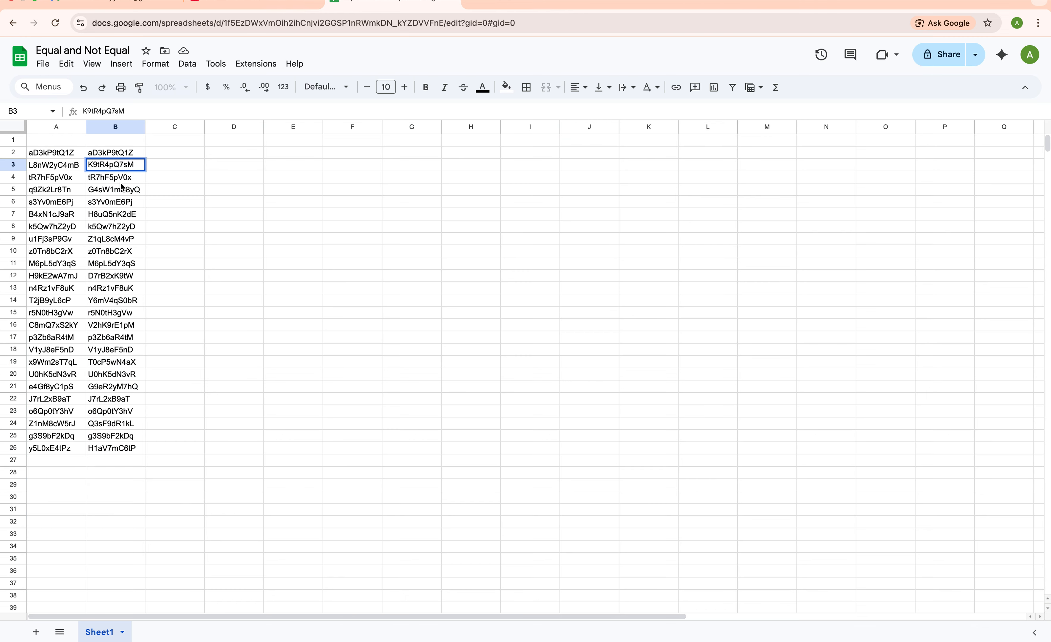
Enter the formula =A2=B2 in C2 and accept the suggested autofill down to C26.
left_click(160, 157)
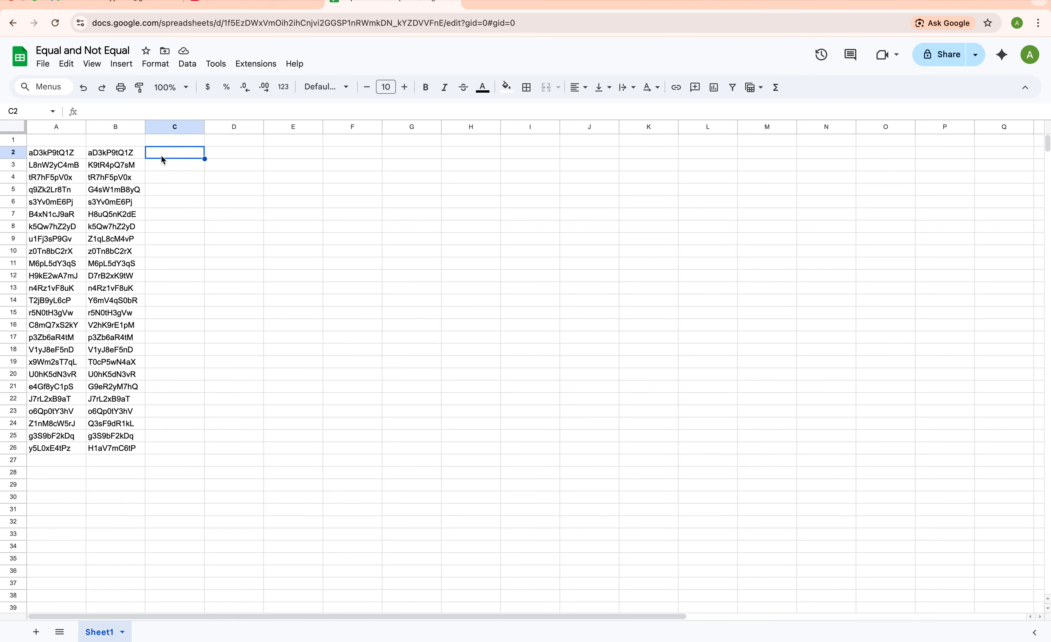
type("=")
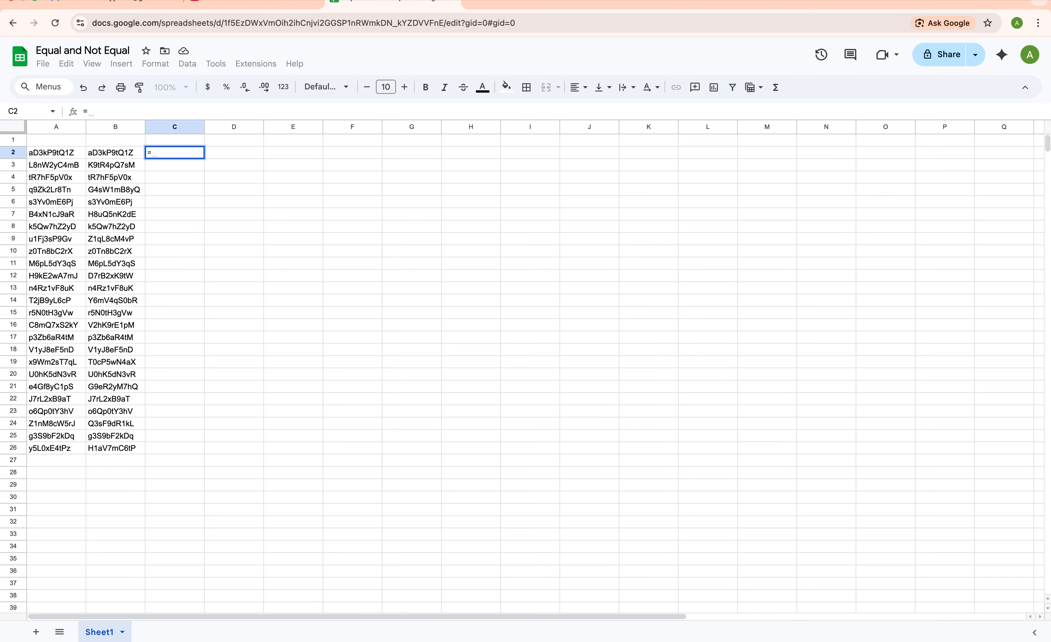
left_click(52, 154)
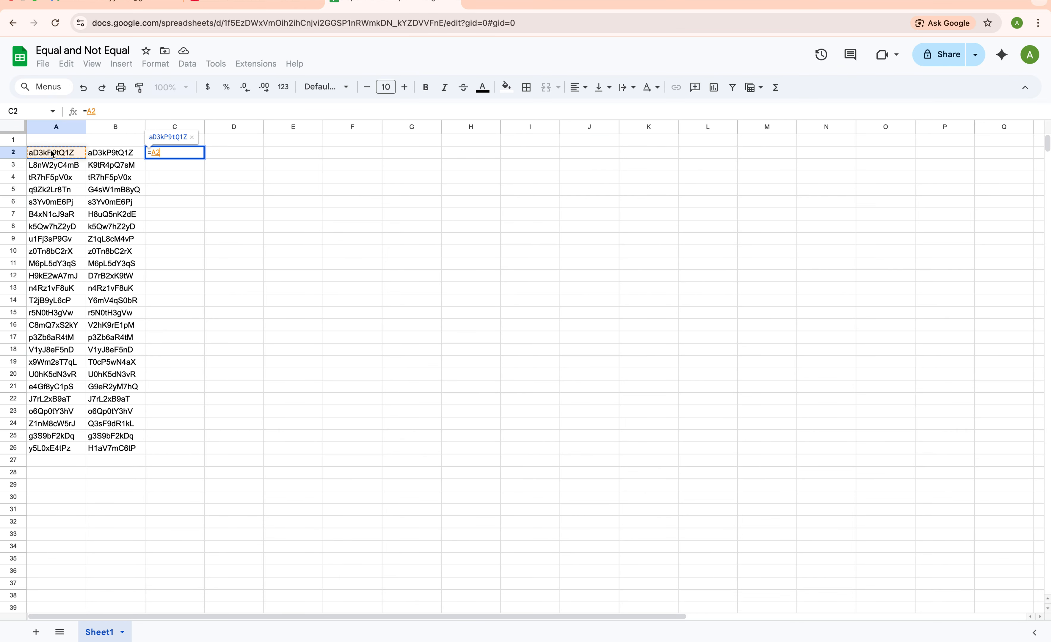
type("=")
left_click(116, 154)
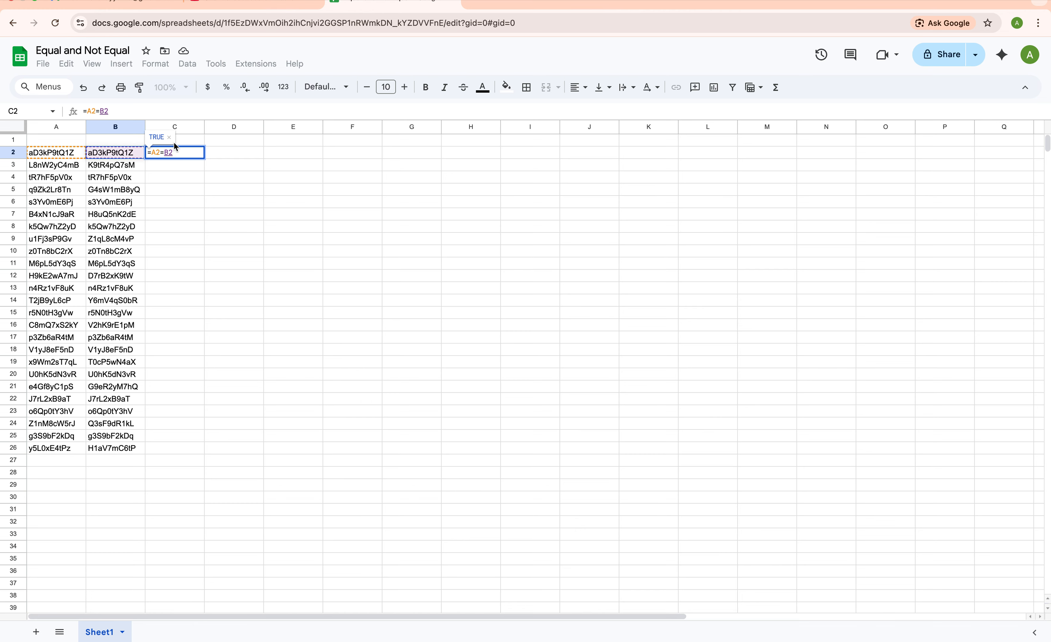
key("Return")
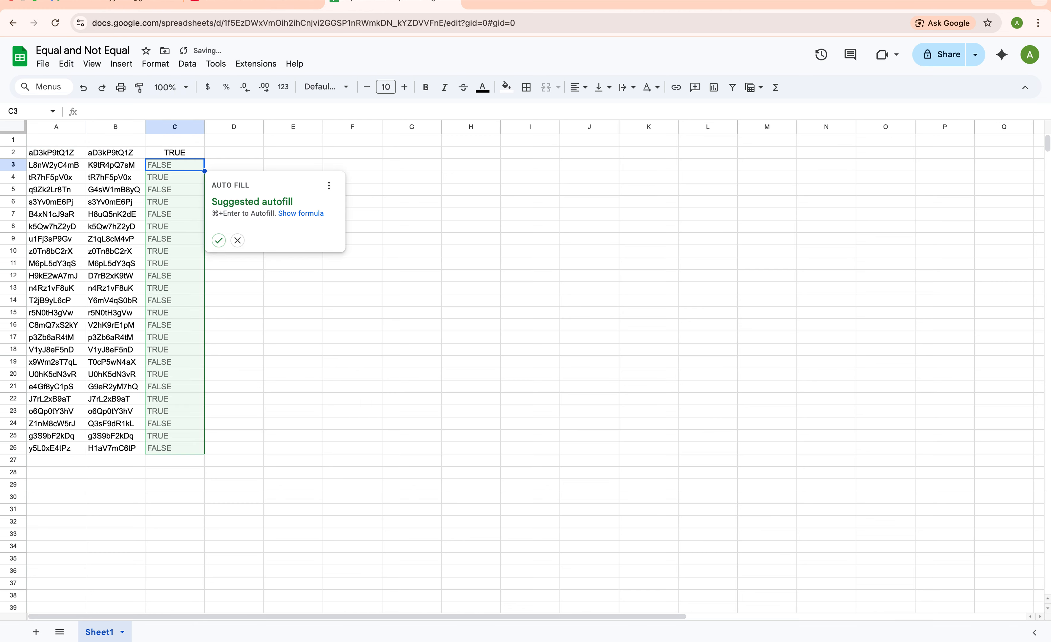
left_click(219, 241)
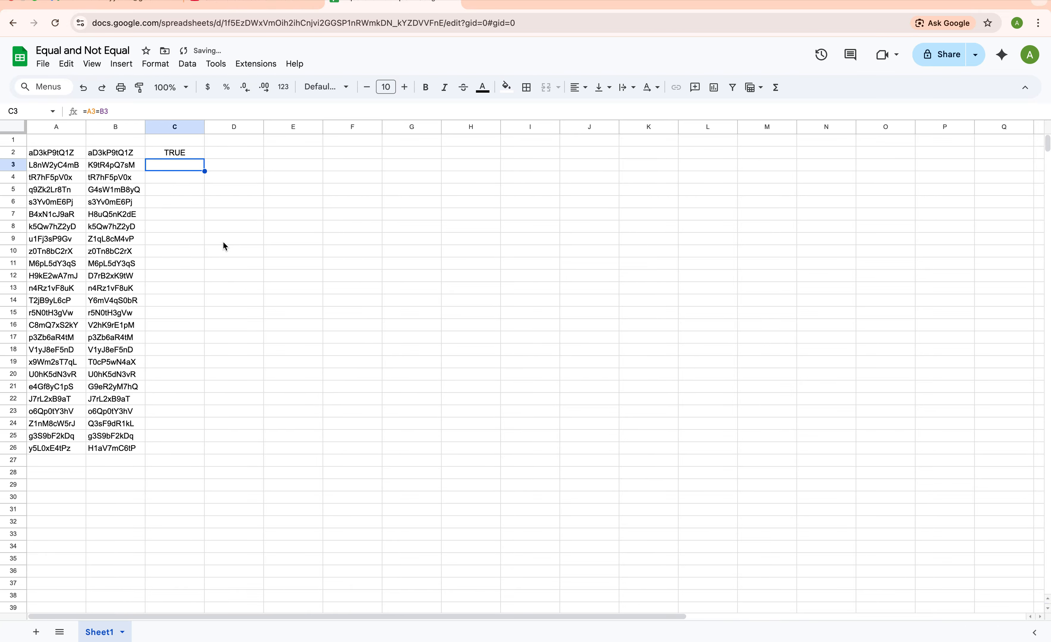
Check the equality result in C3 against A3 and B3, and review the results throughout column C.
left_click(52, 169)
left_click(116, 169)
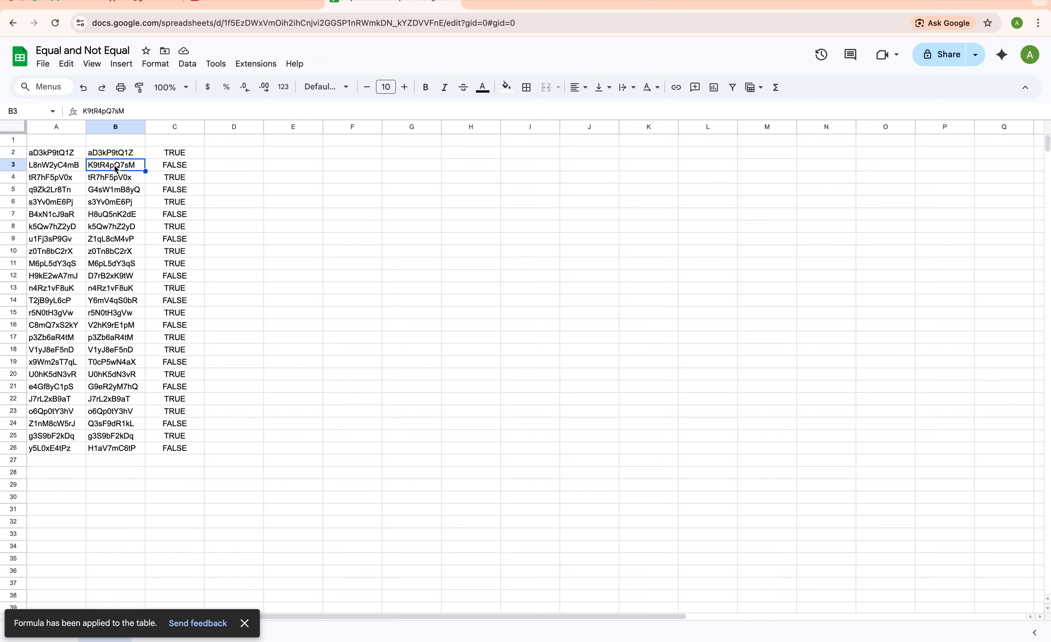
left_click(180, 168)
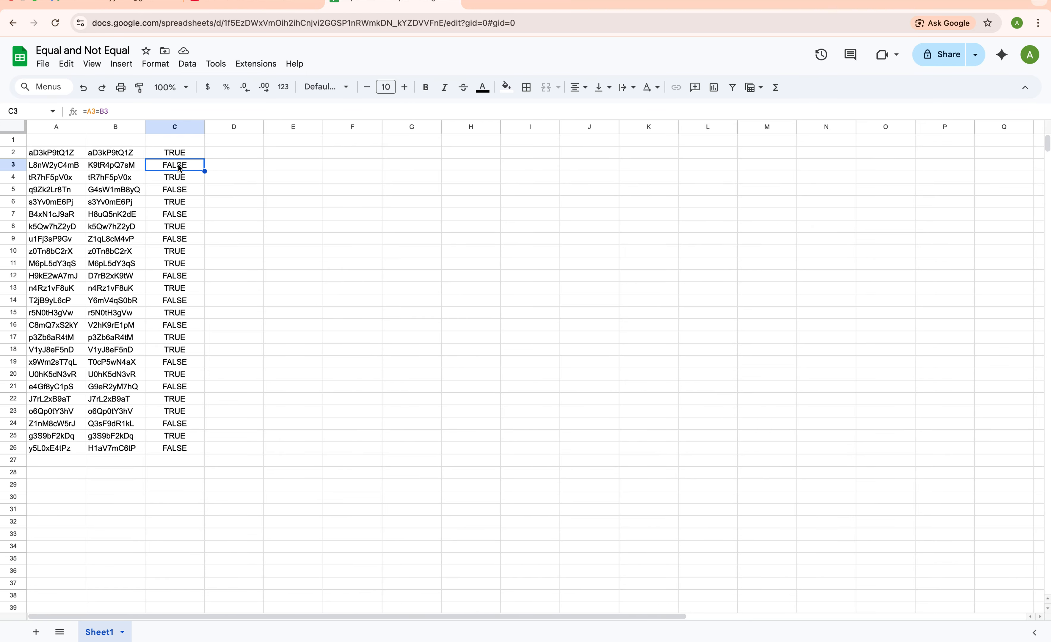
left_click(226, 156)
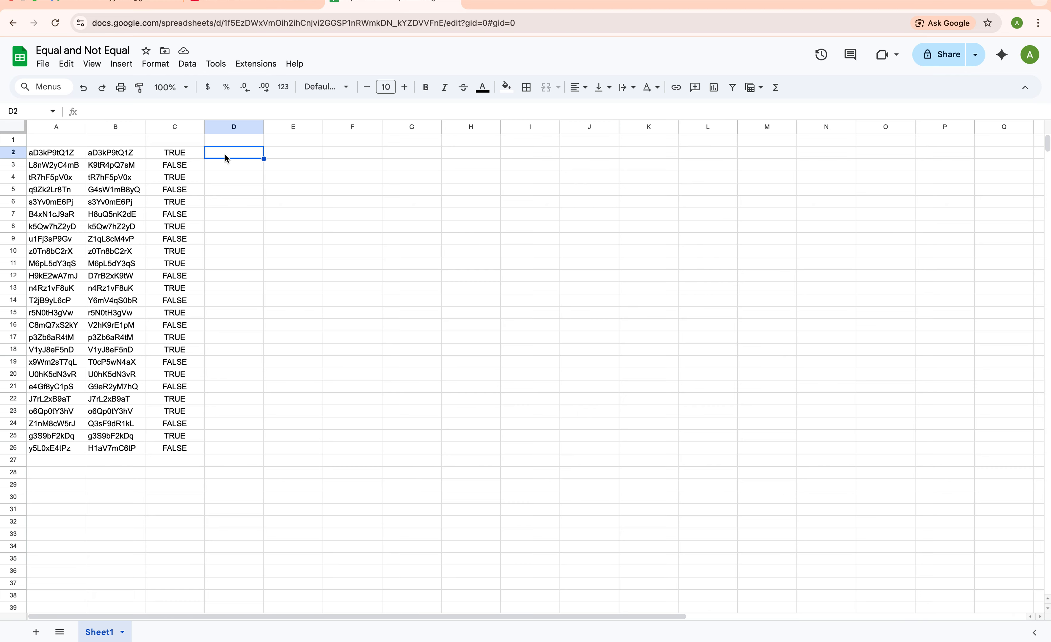
left_click(175, 164)
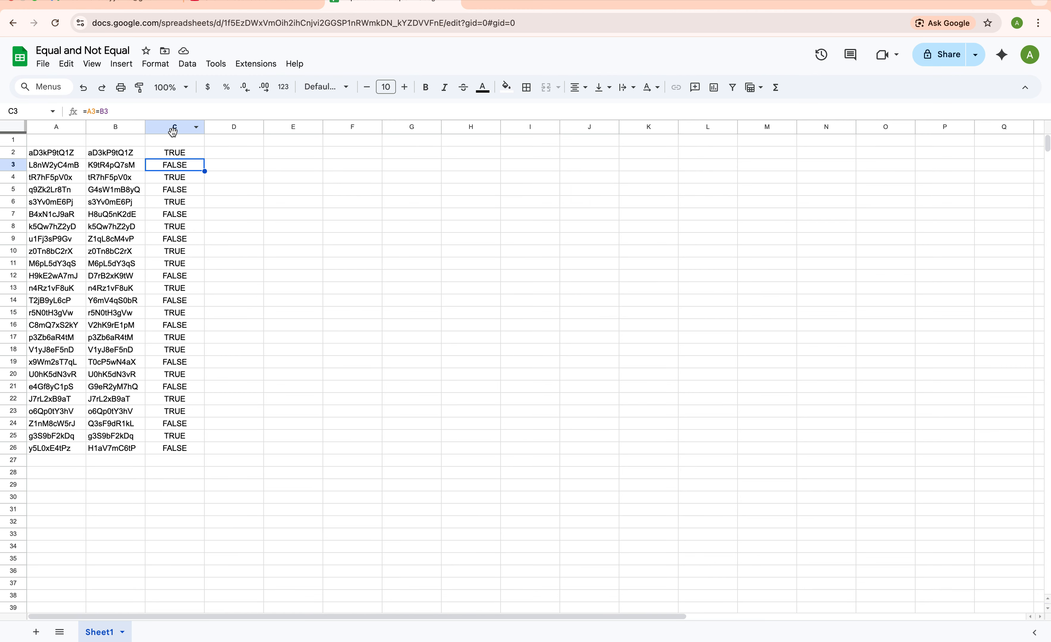
left_click(173, 127)
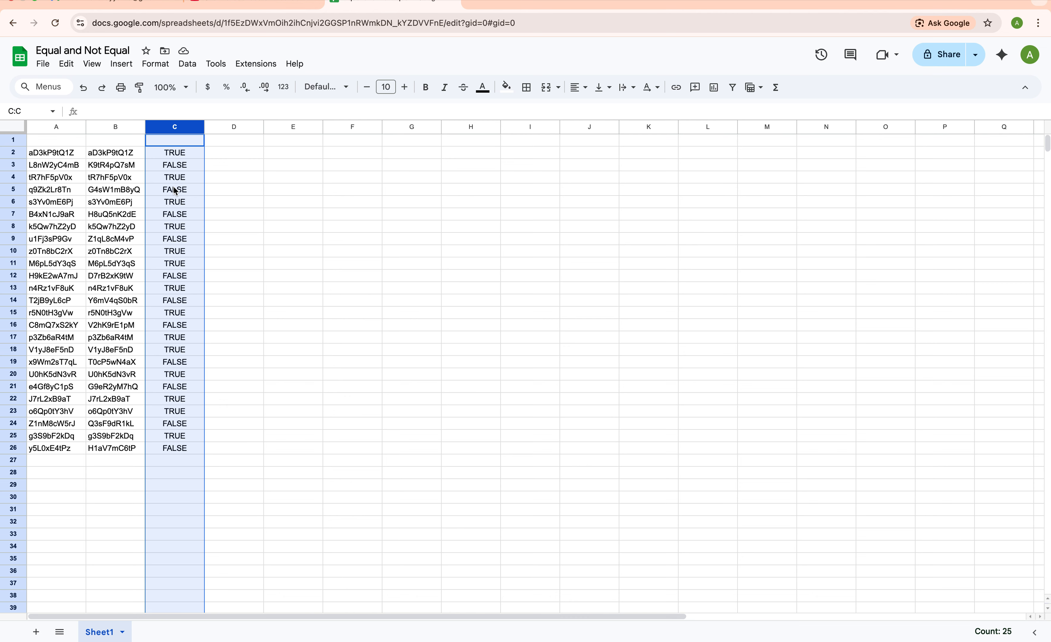
Enter the formula =A2<>B2 in D2 and accept the suggested autofill down to D26.
left_click(245, 157)
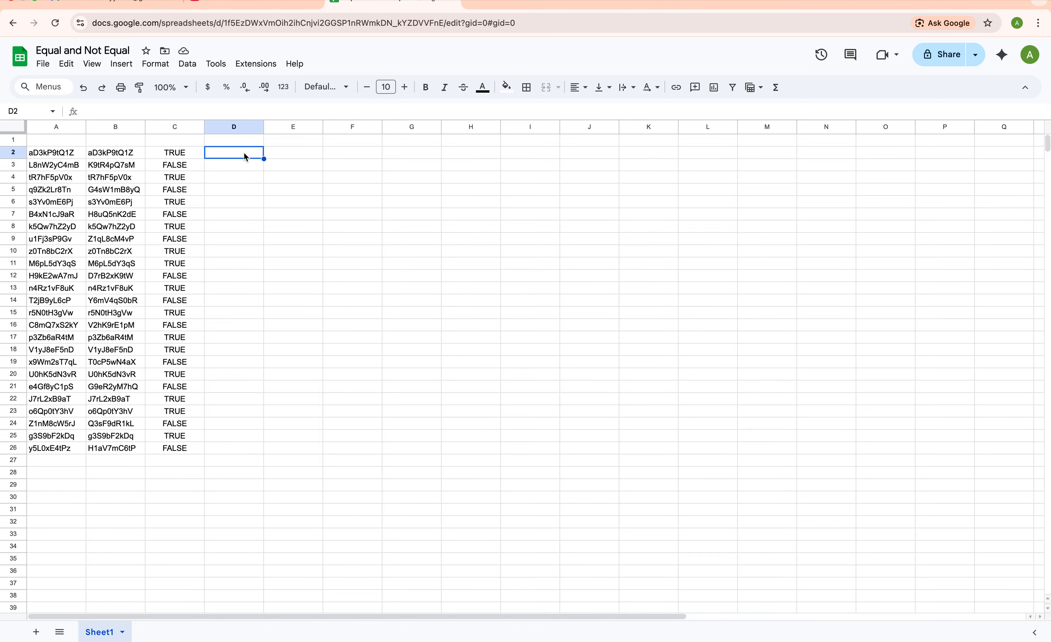
type("=")
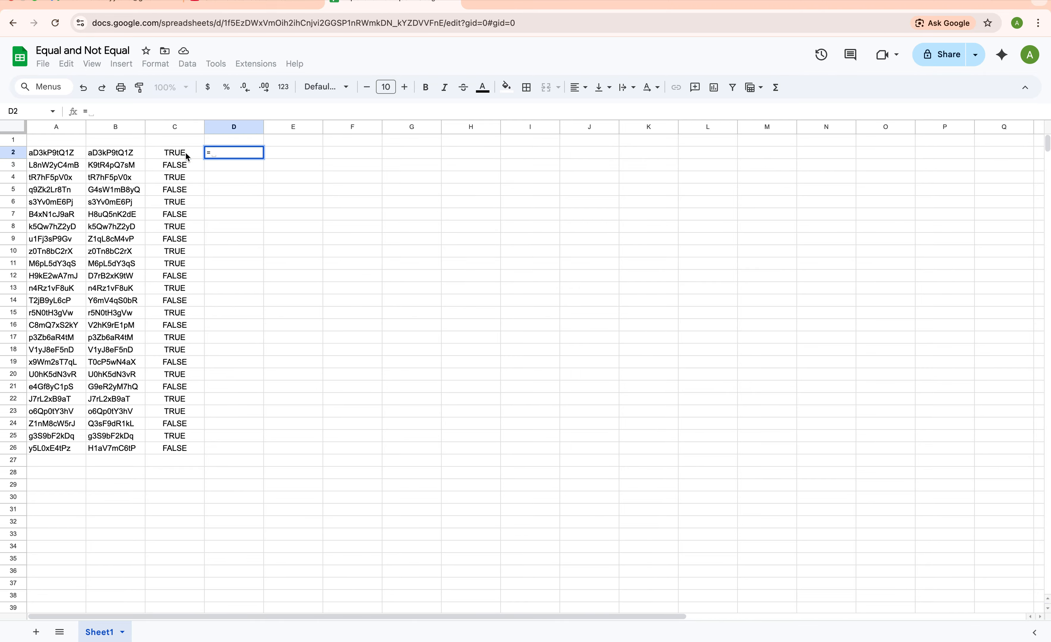
left_click(45, 154)
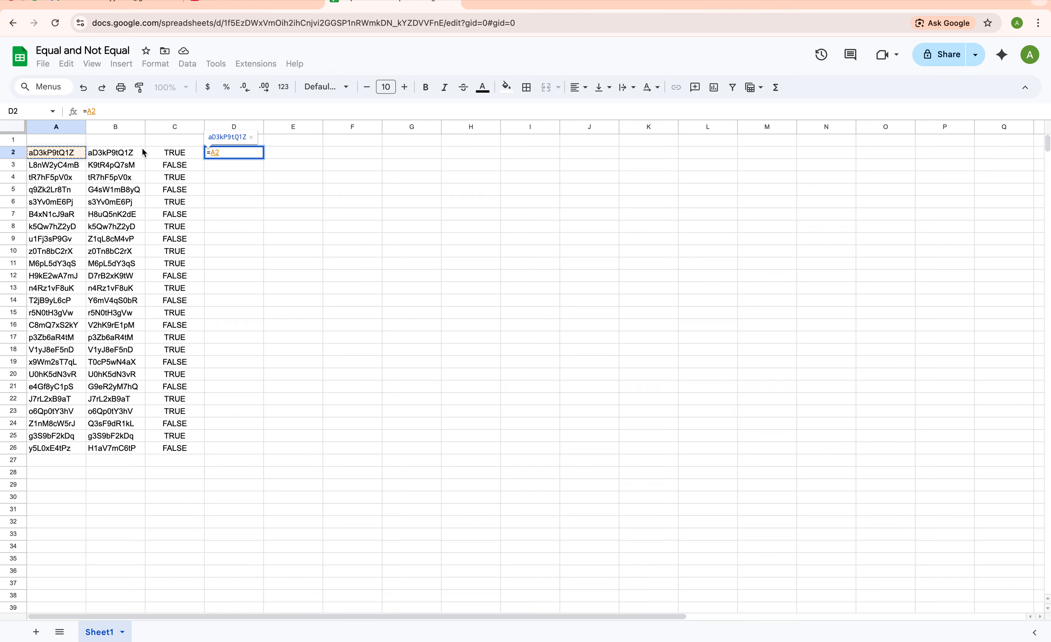
type("<>")
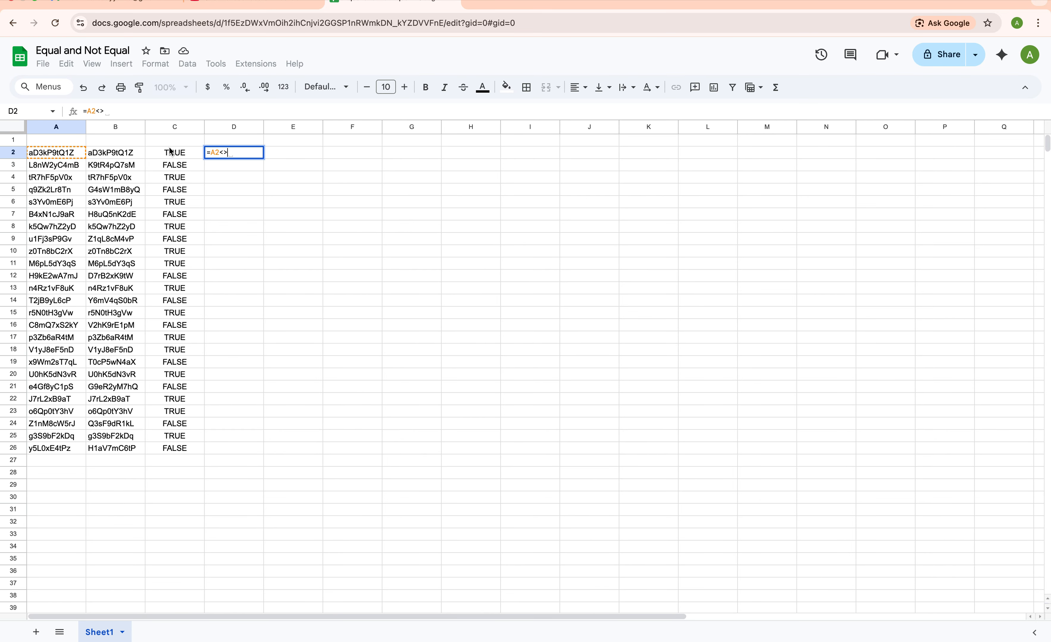
left_click(116, 155)
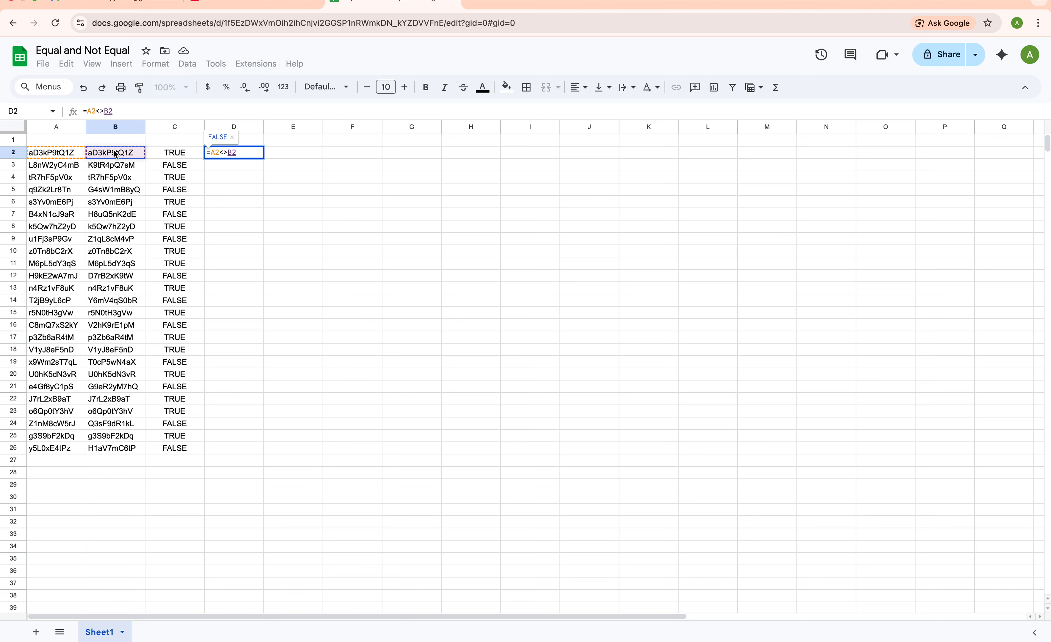
key("Return")
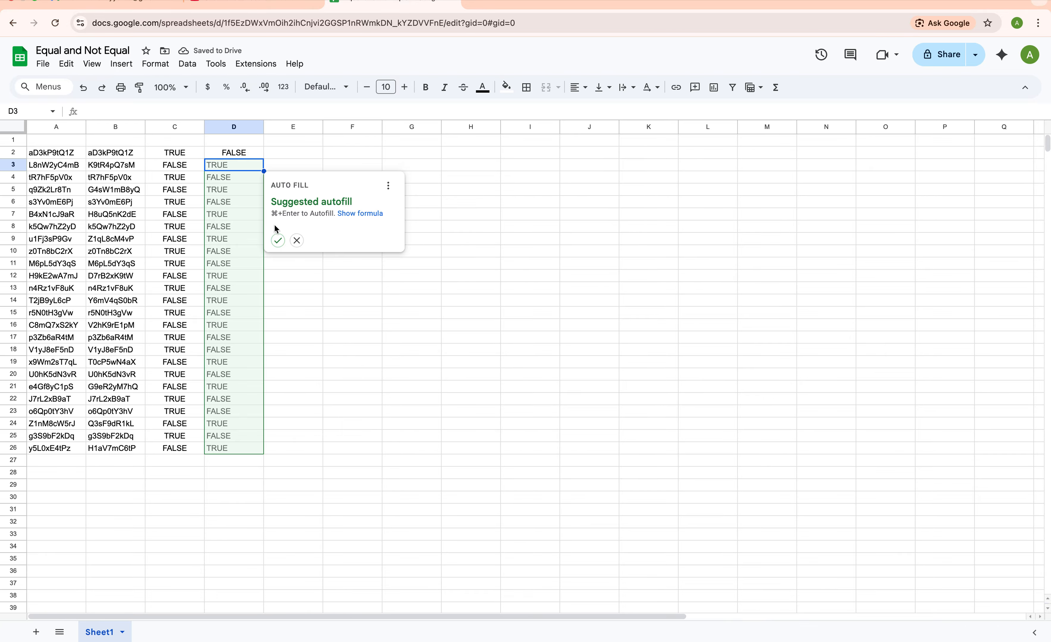
left_click(278, 241)
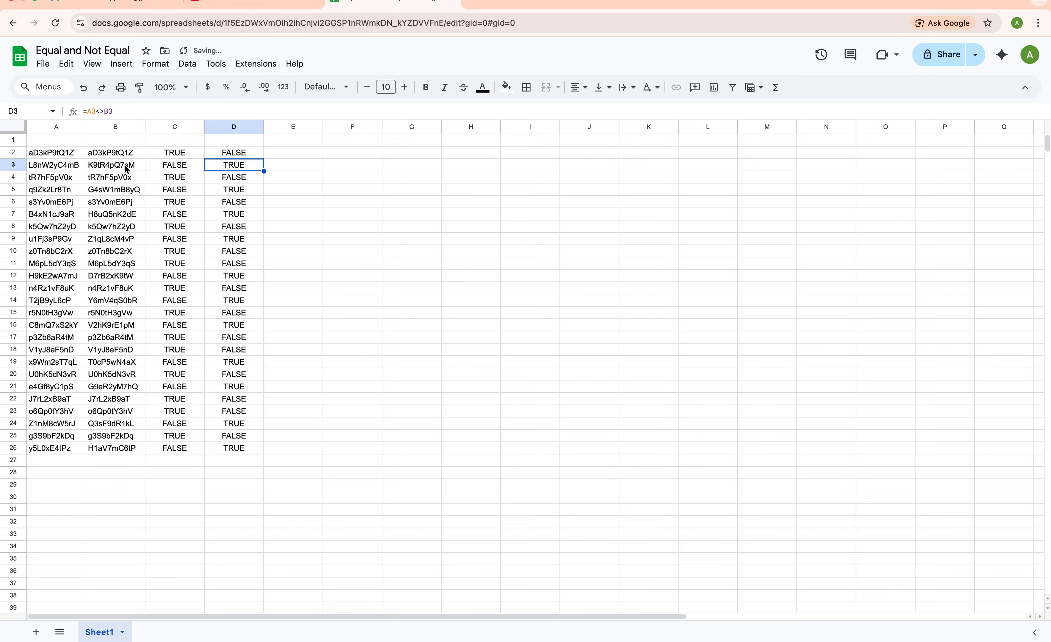
Compare the equal and not-equal results in C3 and D3.
left_click_drag(170, 166, 230, 168)
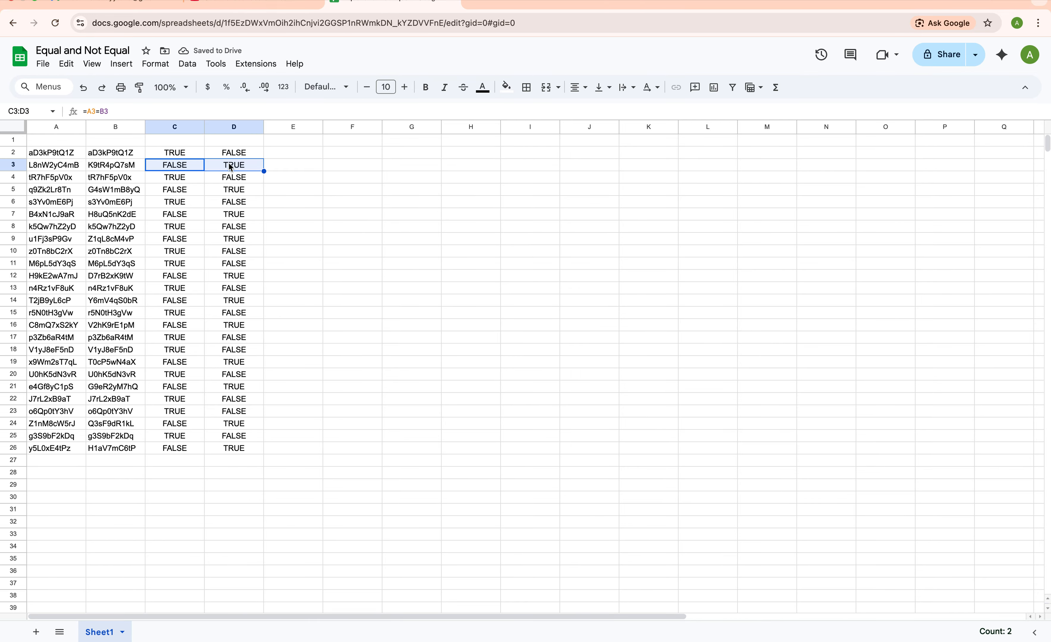
left_click(184, 168)
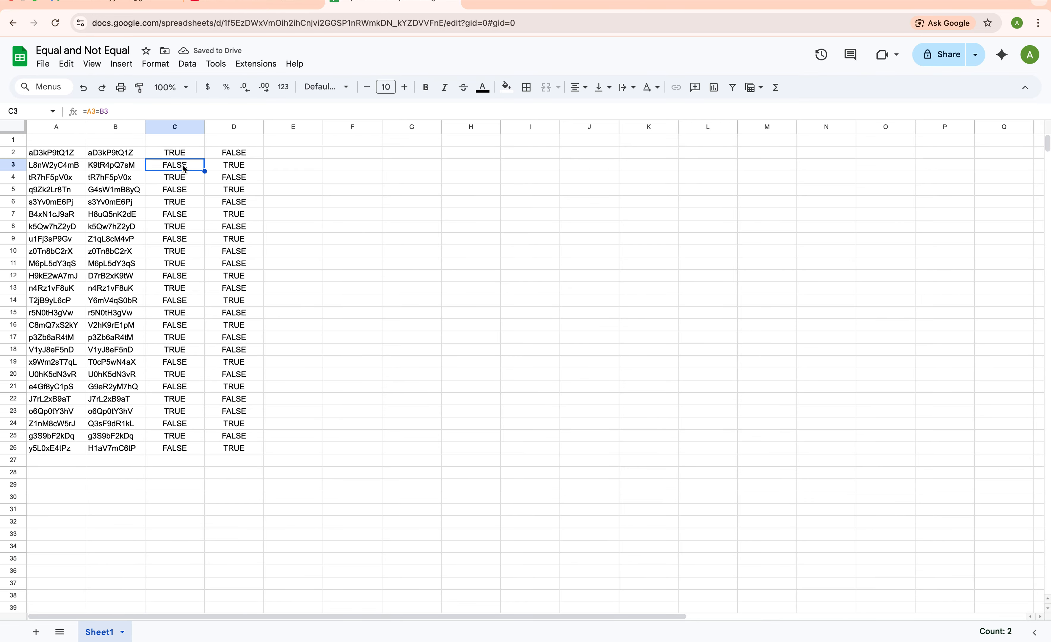
left_click(226, 170)
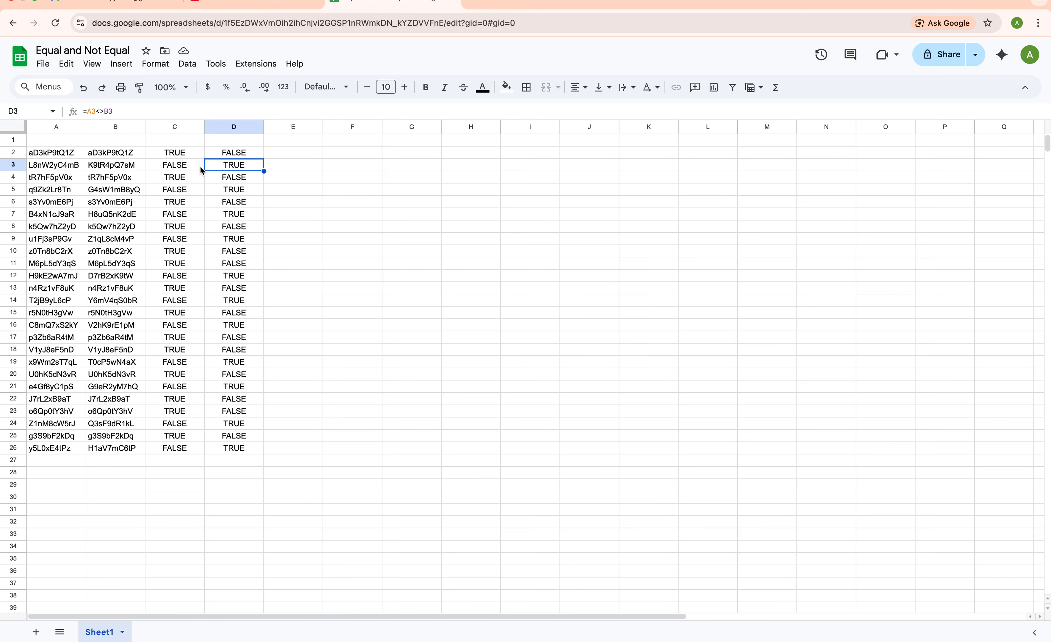
Add the column headings "Equal" in C1 and "Not Equal" in D1.
left_click(230, 149)
left_click(177, 145)
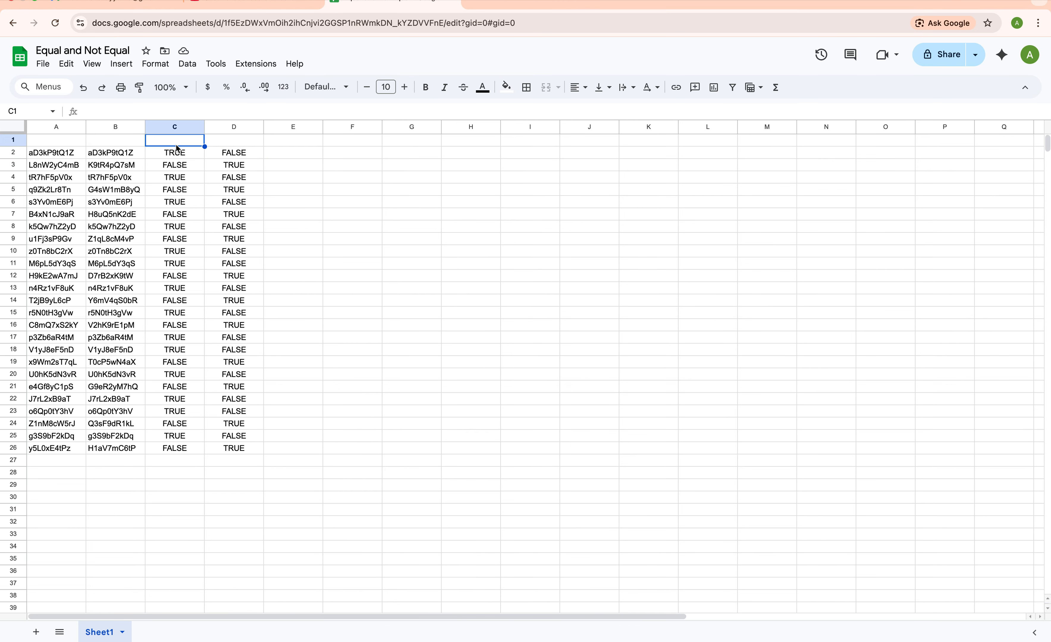
type("Equal")
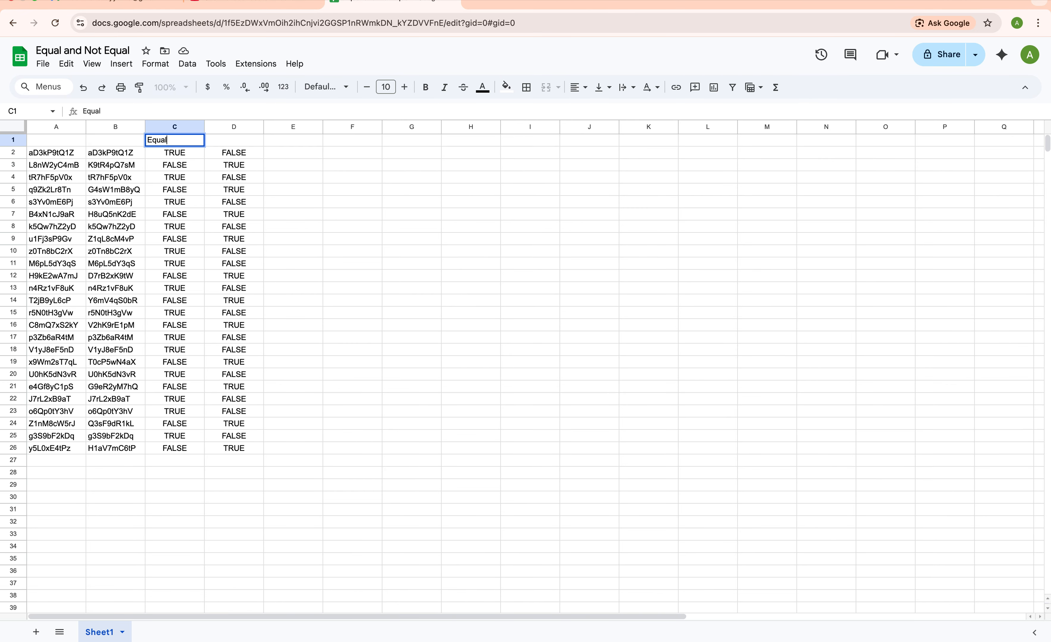
left_click(242, 143)
type("B")
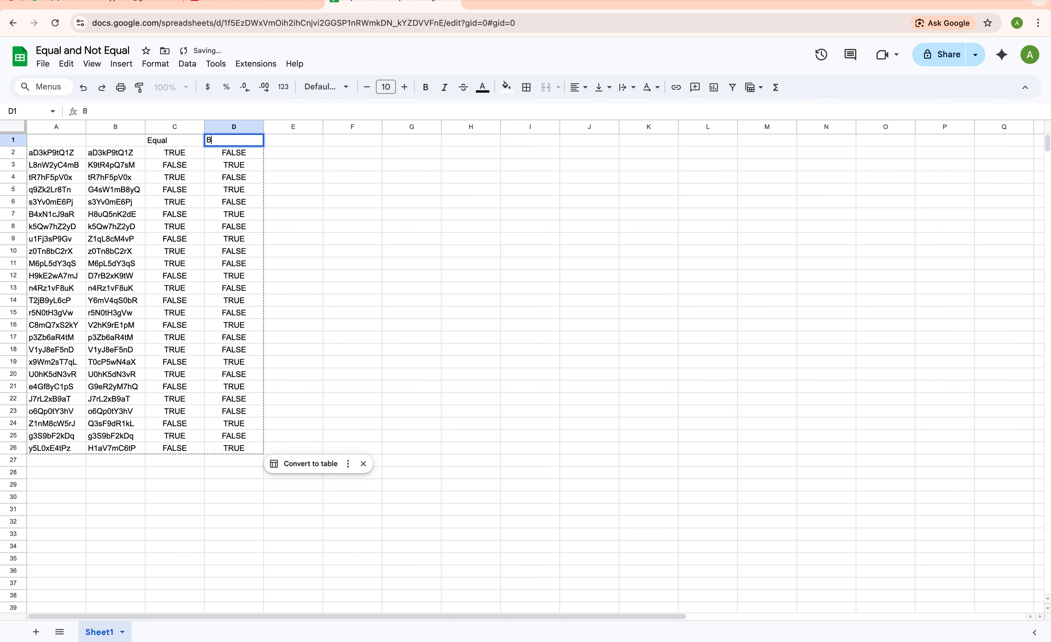
key("BackSpace")
type("Not qual")
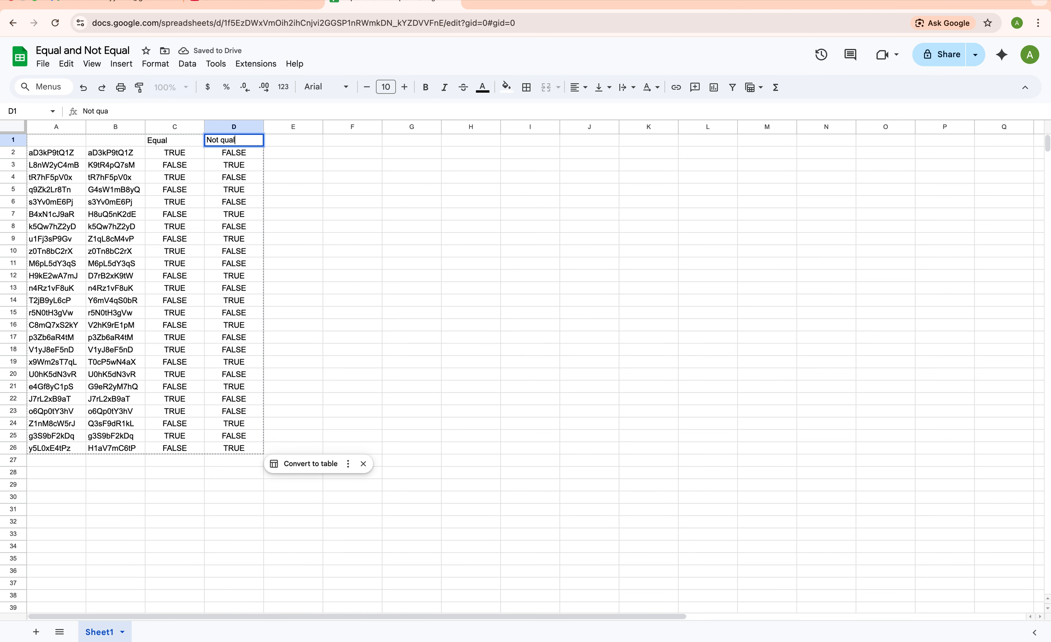
key("Return")
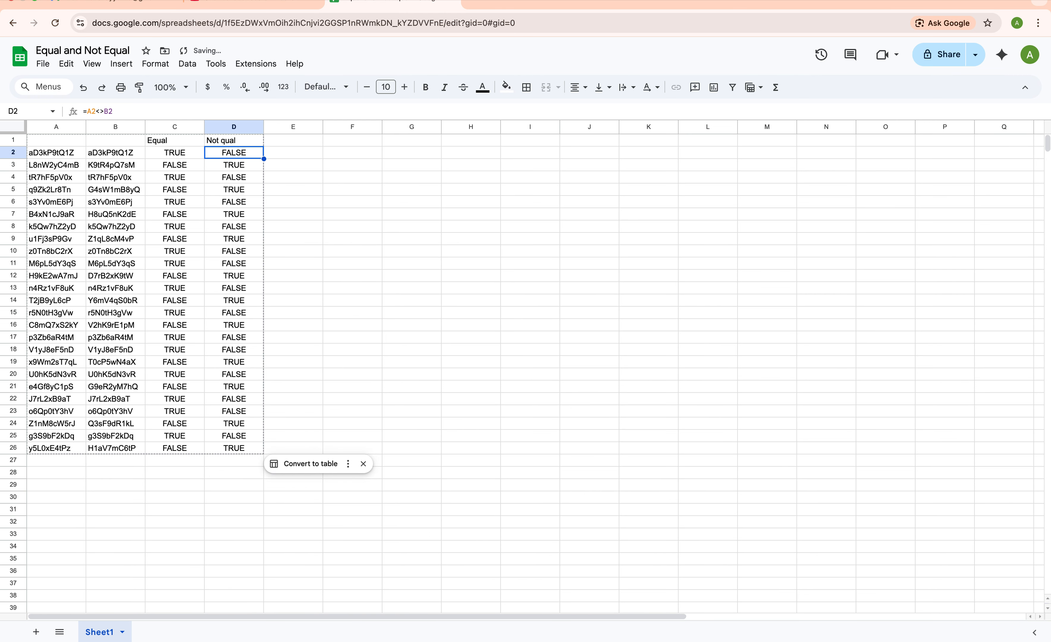
left_click(224, 141)
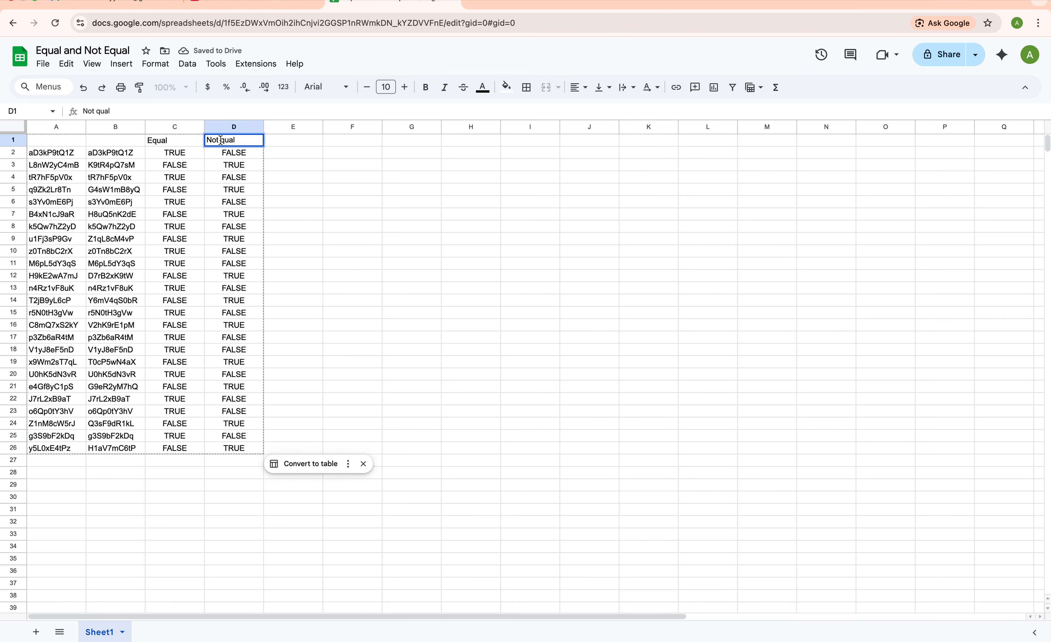
type("E")
left_click(241, 191)
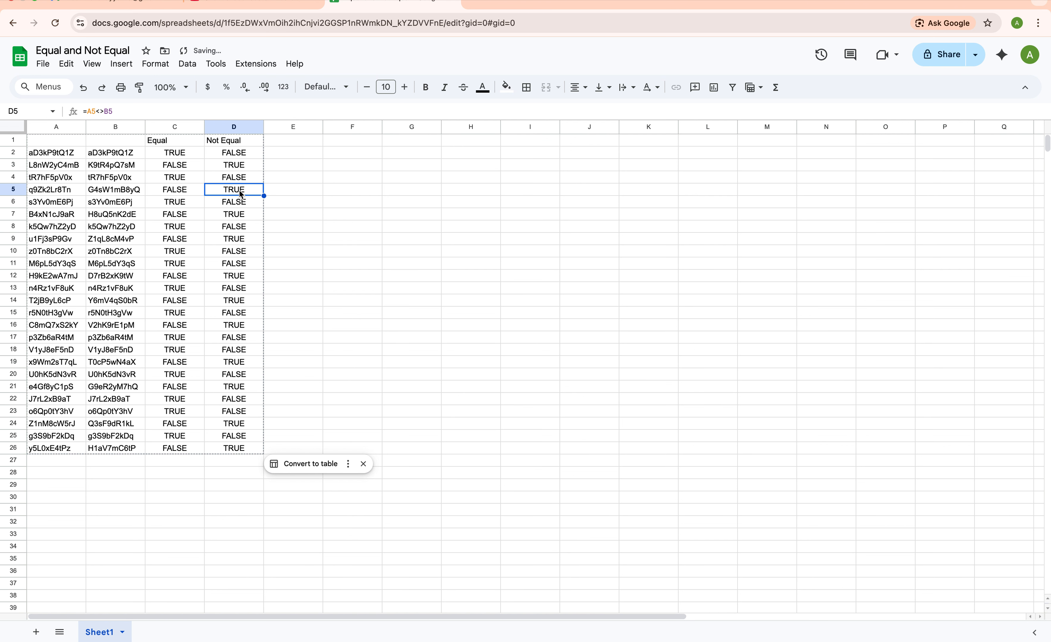
Review the results in C2:D26, checking the row 2 values in A2 and B2 against the formulas in C2 and D2.
left_click(279, 153)
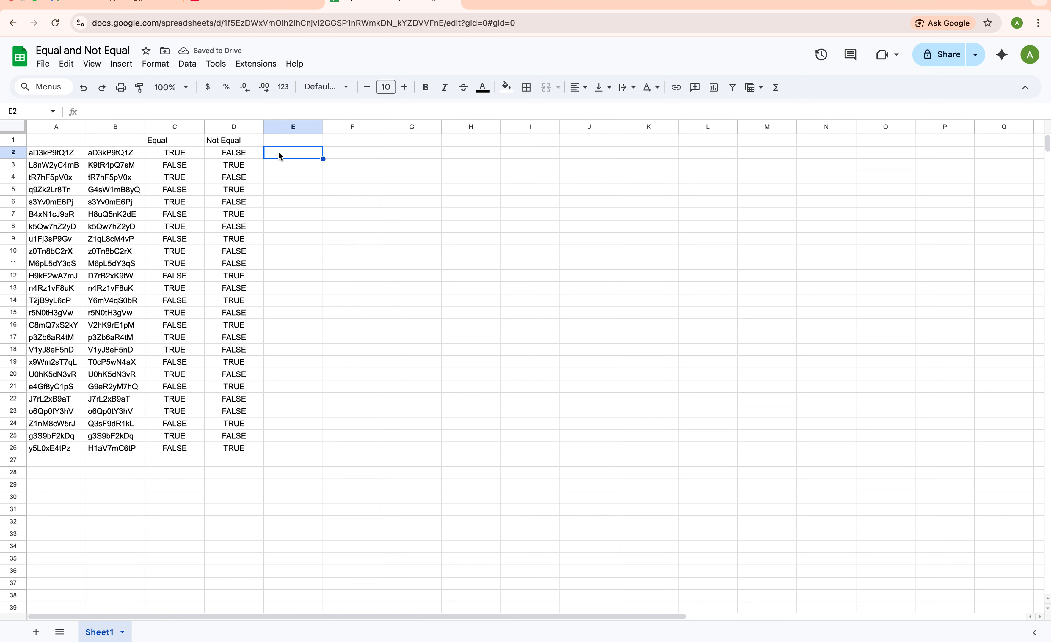
left_click_drag(177, 153, 239, 448)
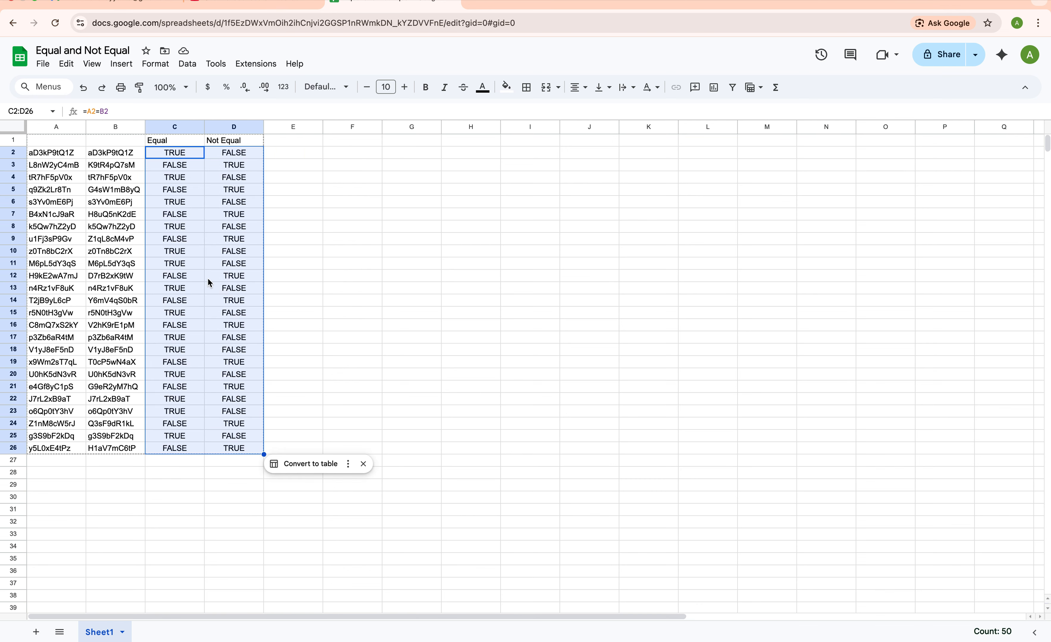
left_click(174, 155)
left_click(117, 155)
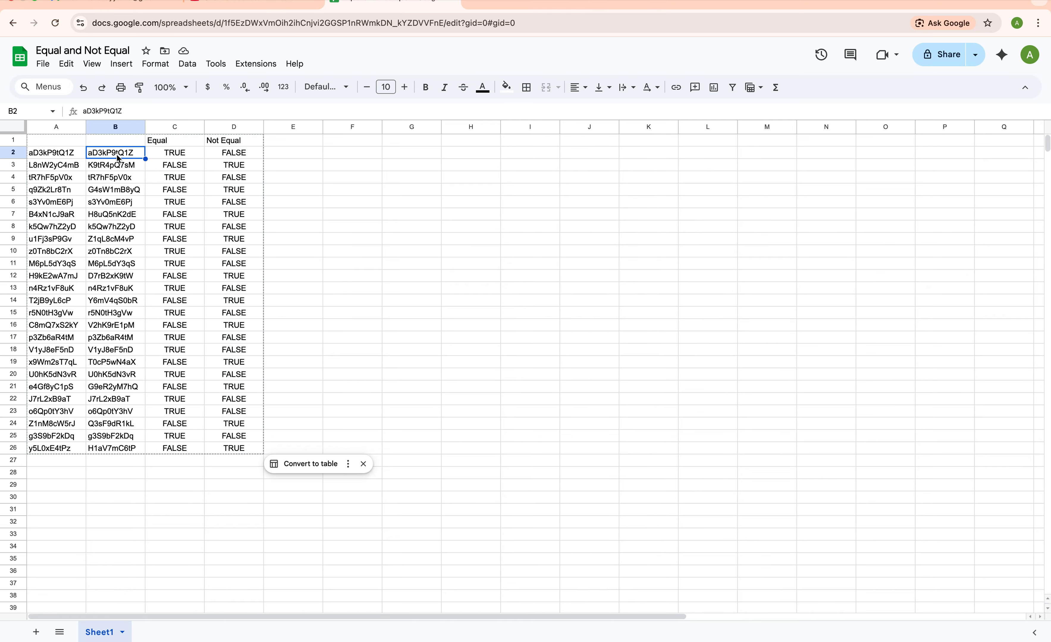
left_click(68, 158)
left_click(121, 156)
left_click(51, 152)
left_click(107, 157)
left_click(164, 155)
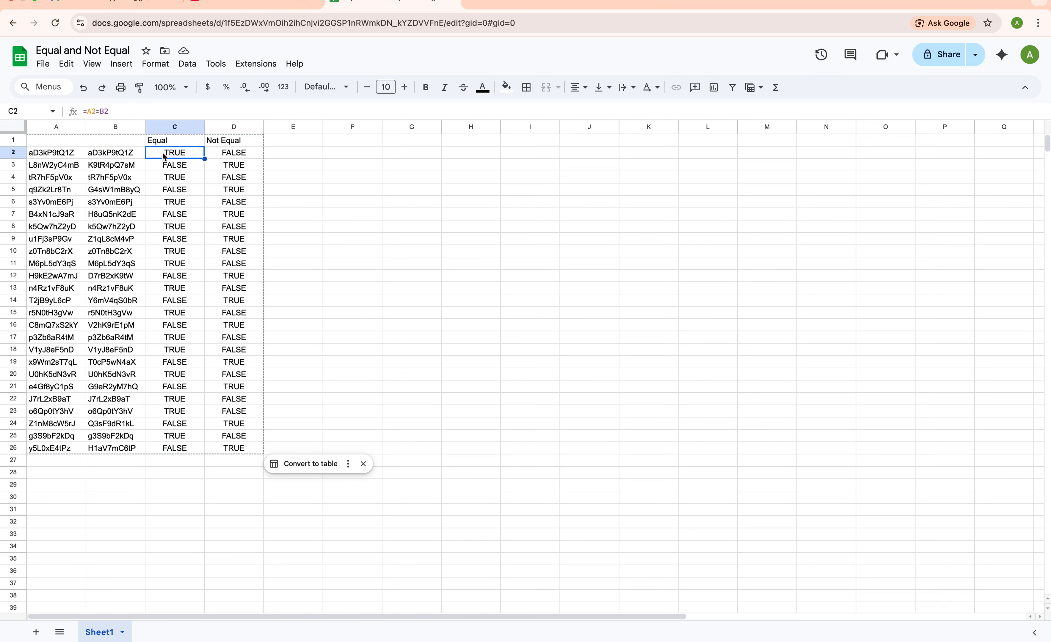
left_click(223, 156)
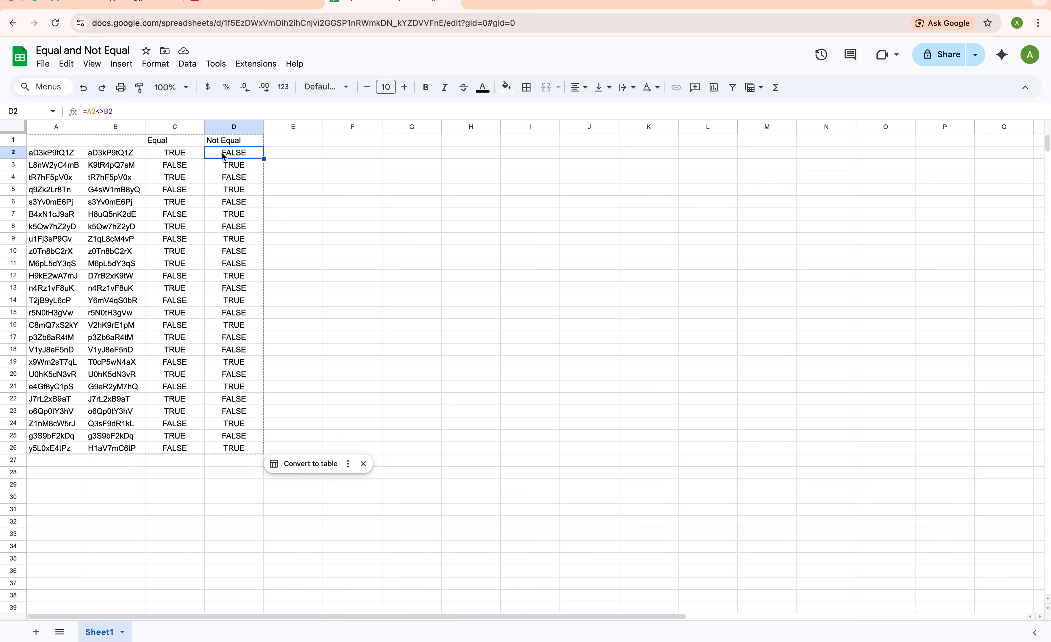